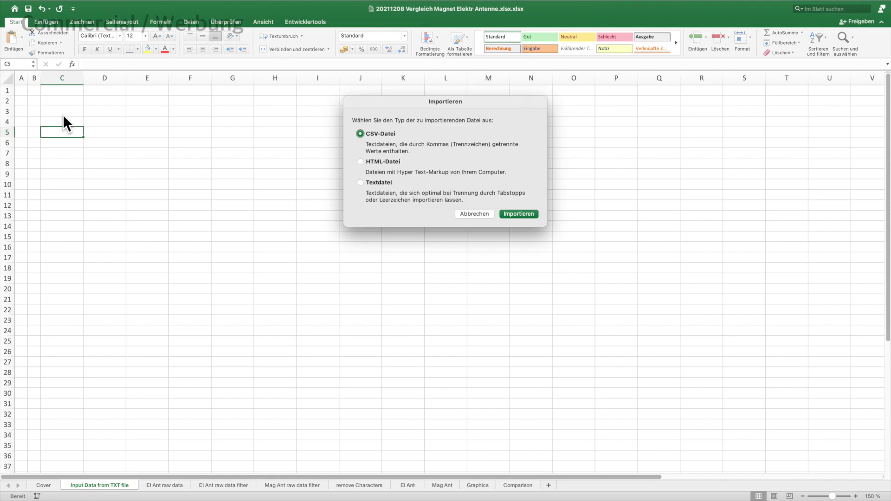
left_click(360, 182)
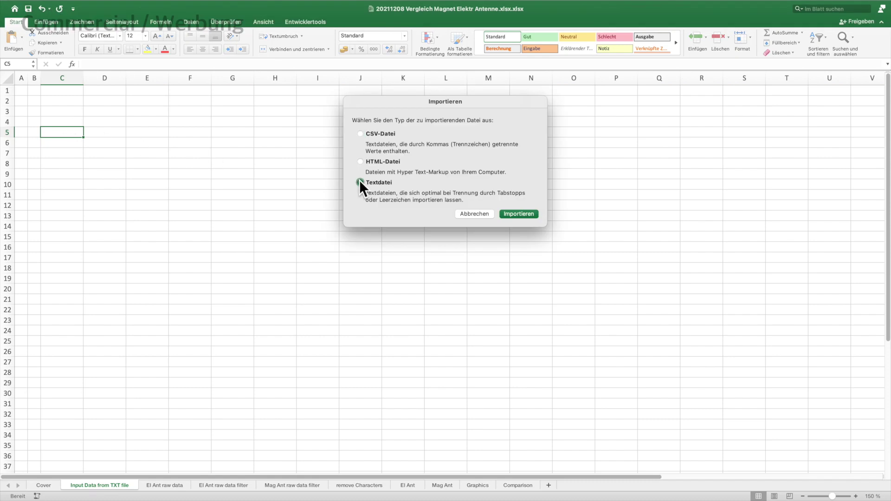
left_click(525, 213)
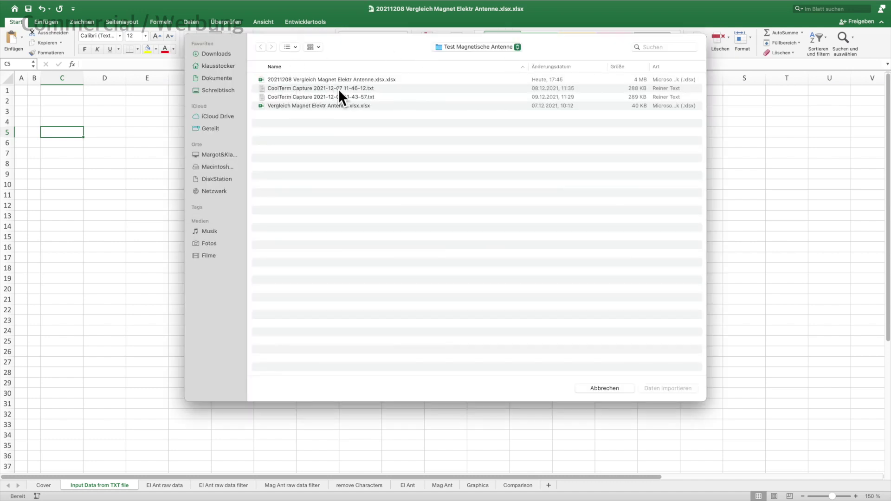
left_click(367, 88)
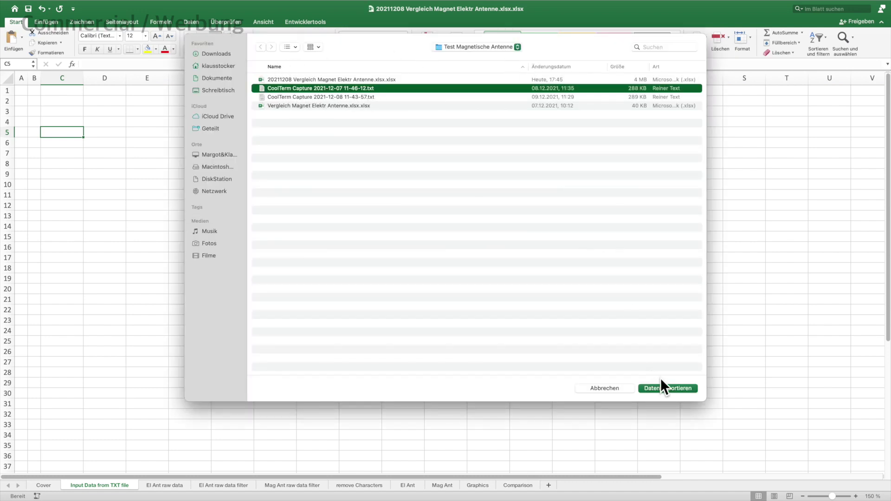
left_click(677, 388)
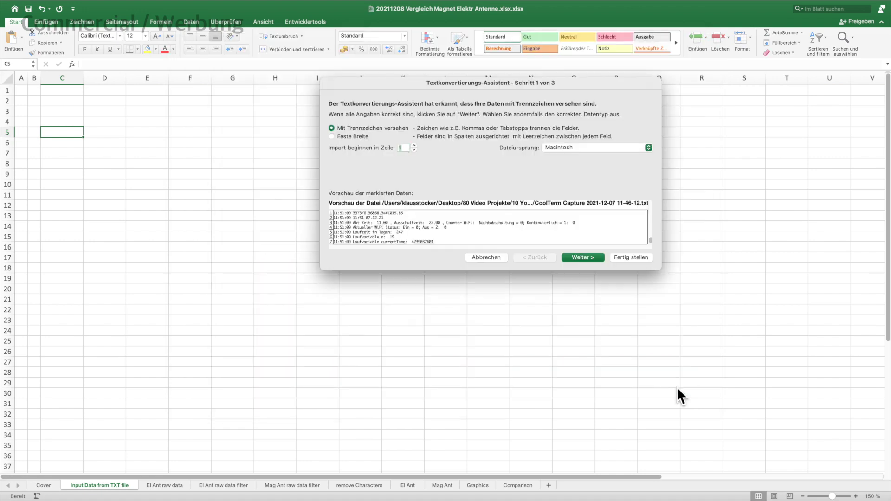
Import the text as delimited data split at tabs and commas, placing it at C5 of the existing sheet
left_click(588, 256)
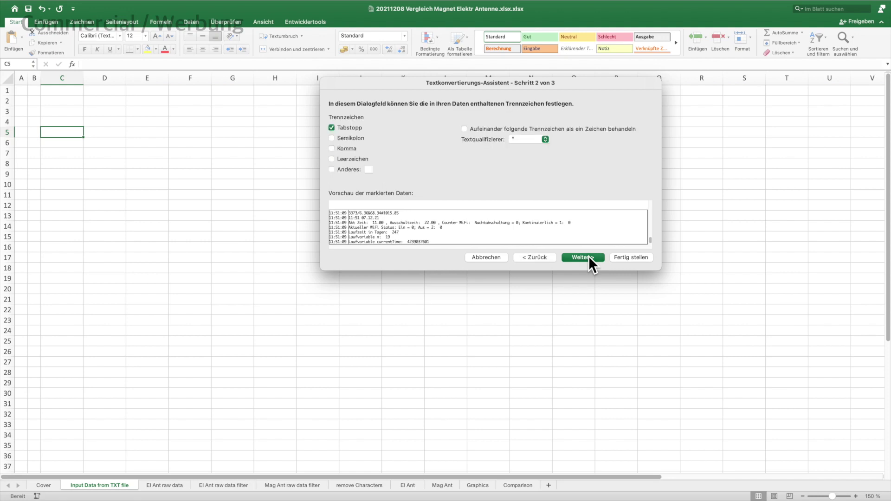
left_click(332, 148)
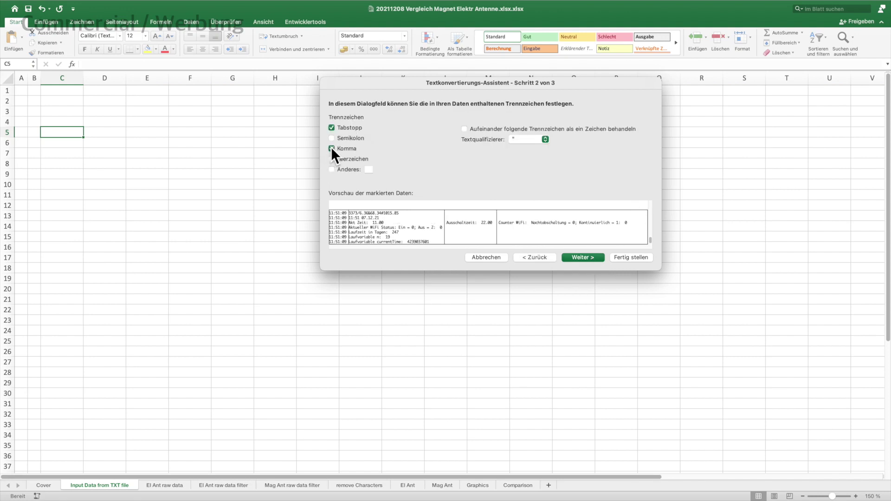
left_click(591, 256)
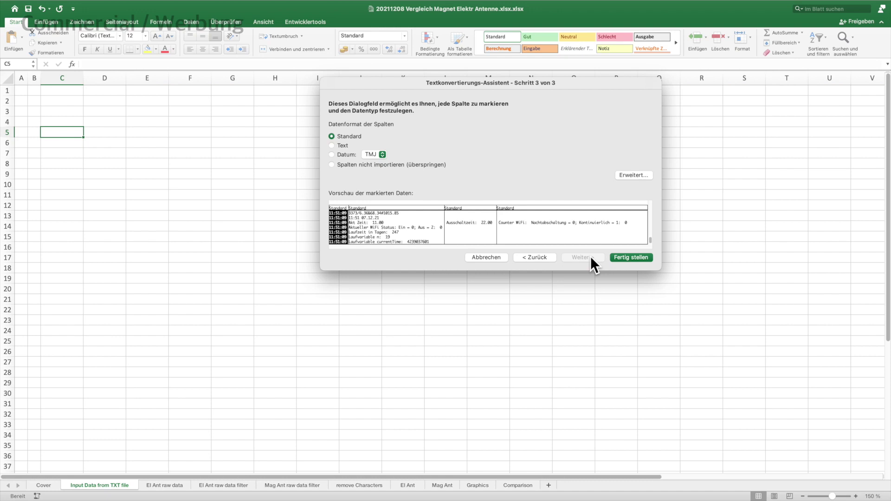
left_click(636, 256)
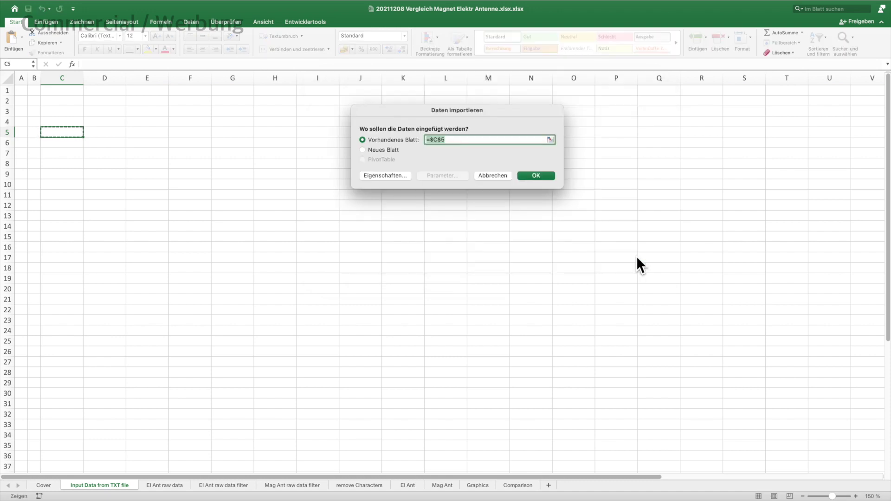
left_click(536, 175)
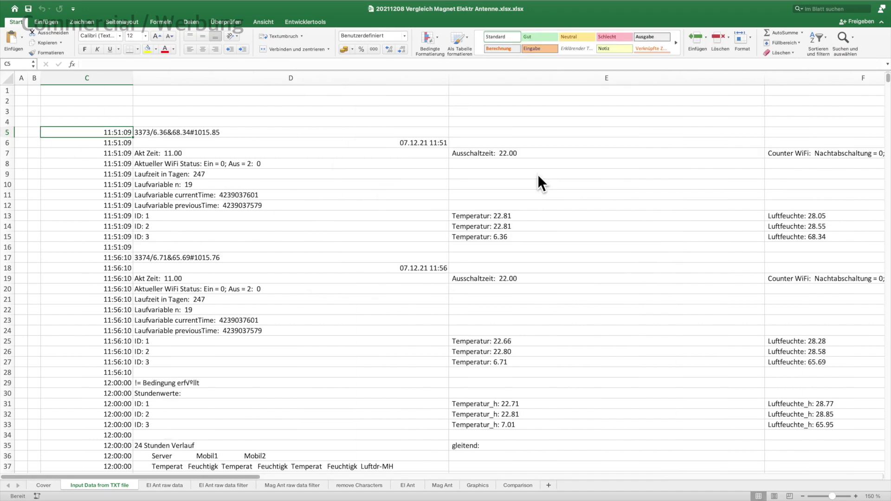
Select the whole imported data block from C5 to I4250 and turn on filtering for it
scroll(725, 334, "down", 20)
scroll(724, 334, "down", 12)
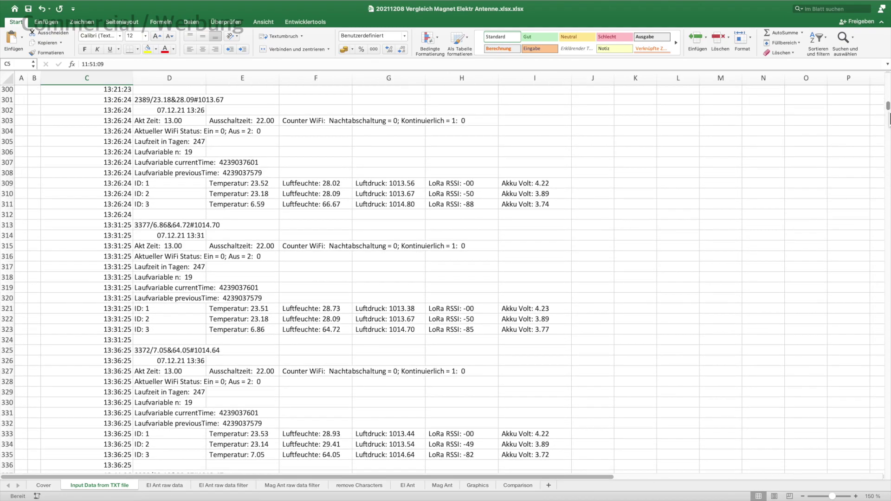
scroll(724, 334, "down", 12)
scroll(887, 464, "down", 20)
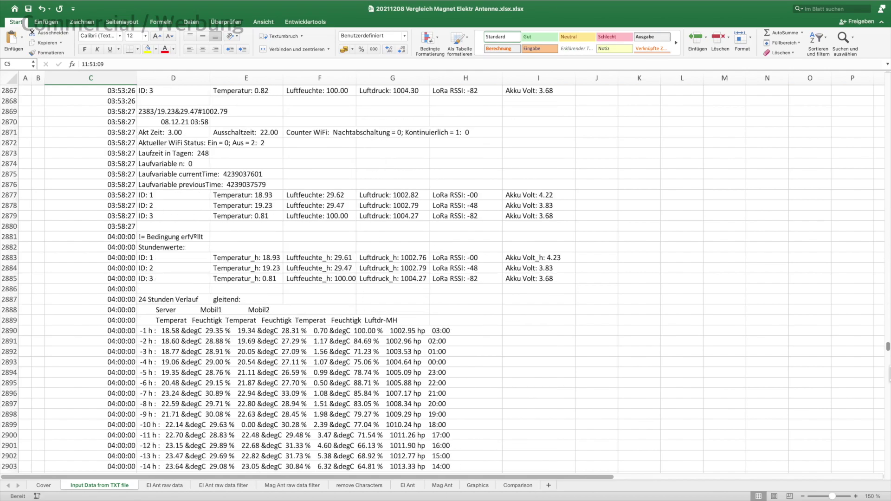
left_click_drag(885, 461, 883, 483)
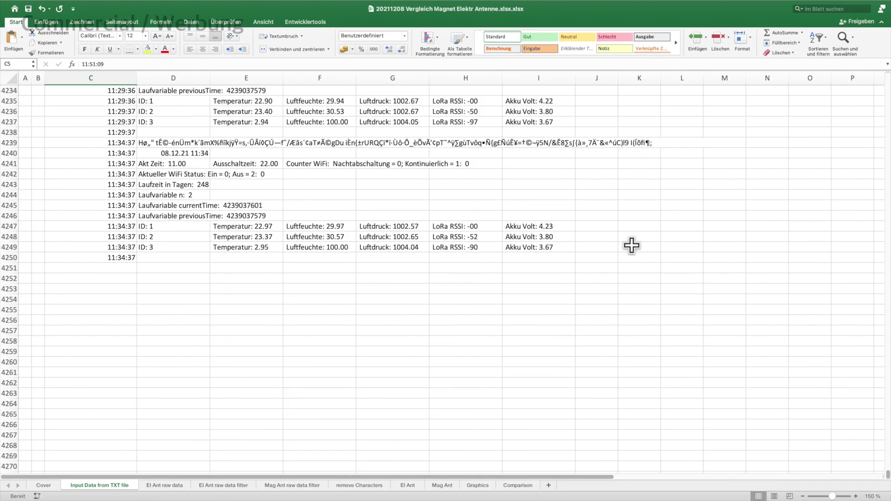
left_click(551, 259, "shift")
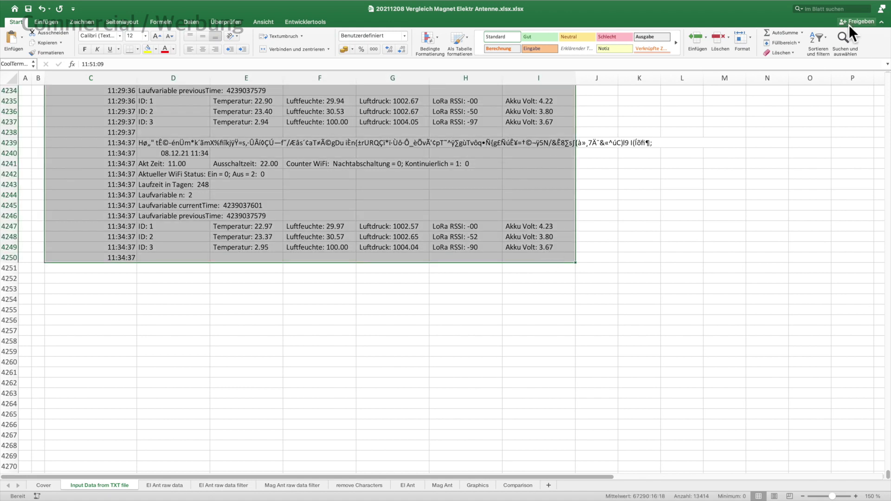
left_click(824, 34)
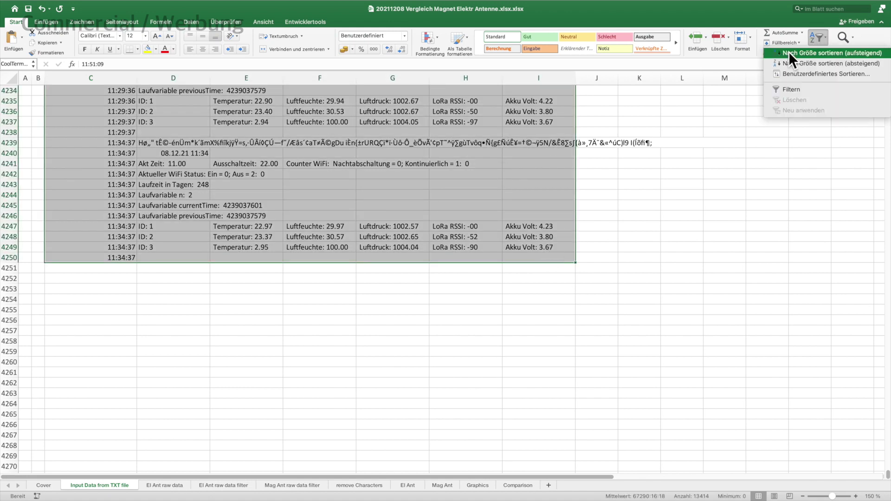
left_click(785, 90)
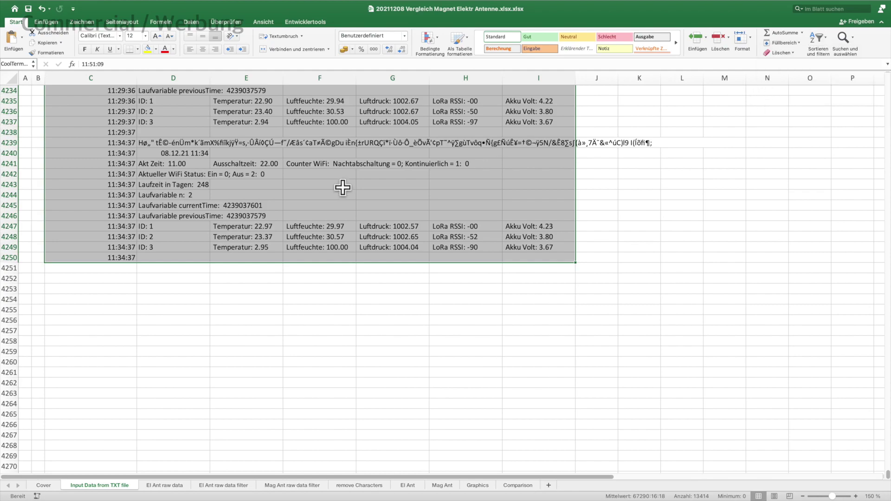
On the El Ant raw data filter sheet, inspect the column D filter that selects ID: 2
scroll(343, 188, "up", 10)
scroll(343, 188, "right", 5)
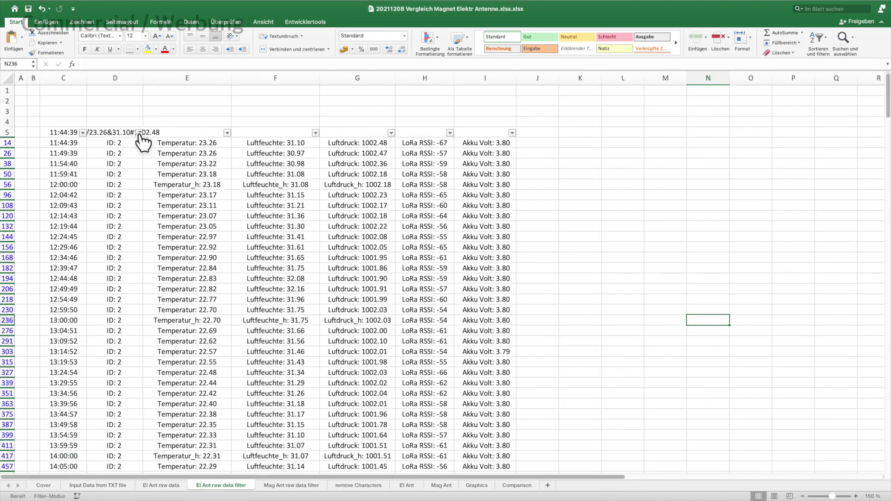
left_click(139, 134)
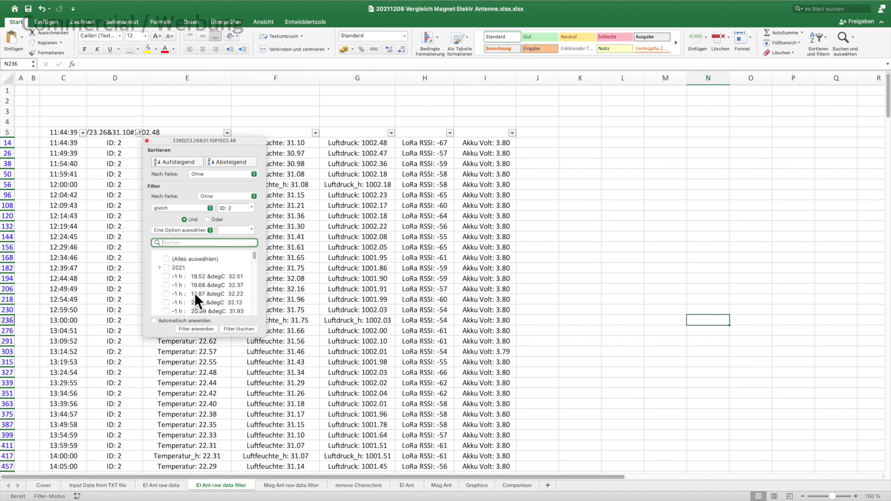
left_click_drag(255, 255, 258, 309)
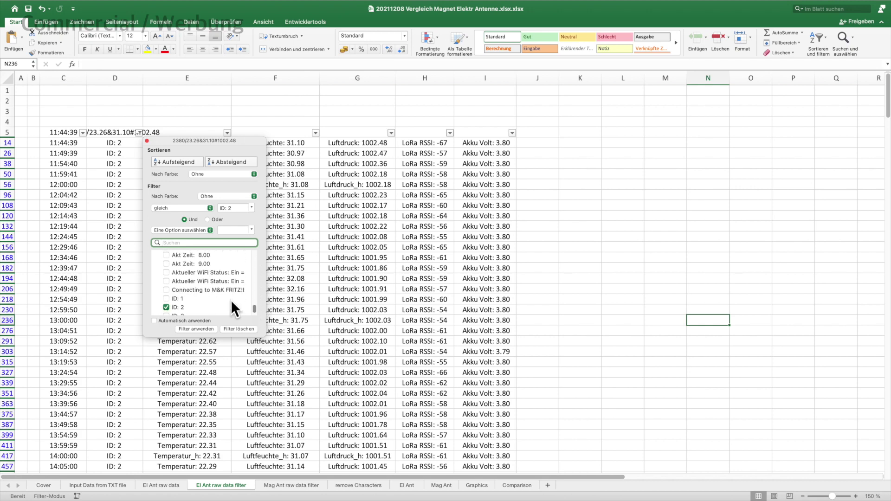
scroll(211, 295, "down", 3)
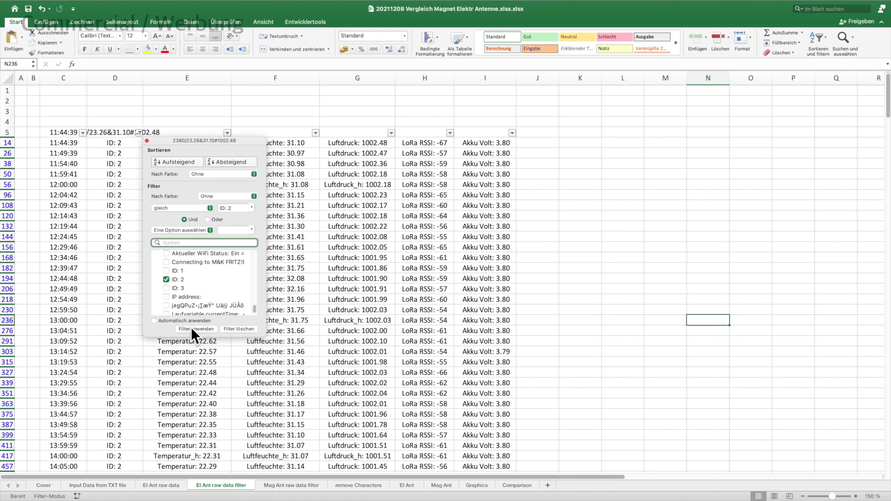
left_click(520, 289)
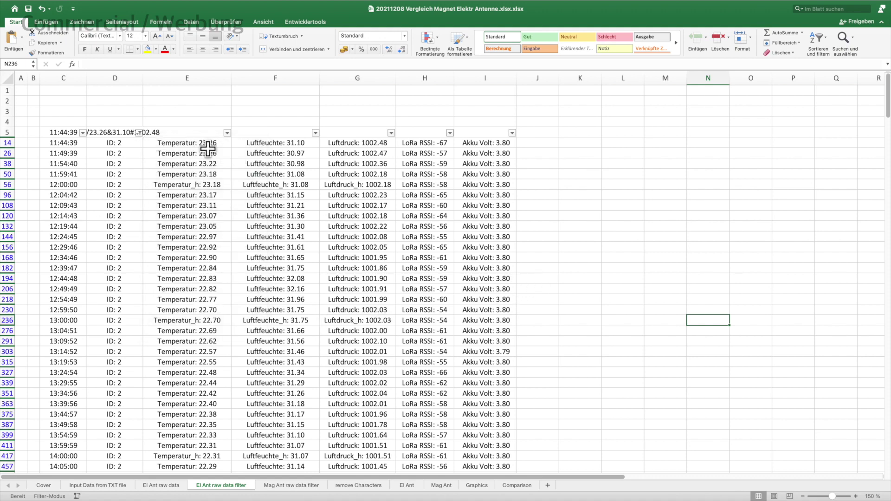
Copy all filtered ID: 2 rows from C14 through the last data cell
left_click(62, 143)
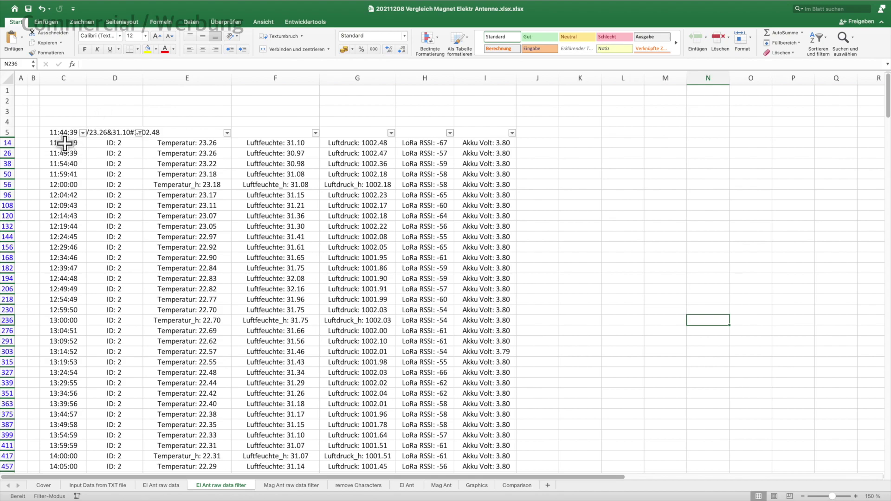
key("ctrl+shift+End")
key("ctrl+c")
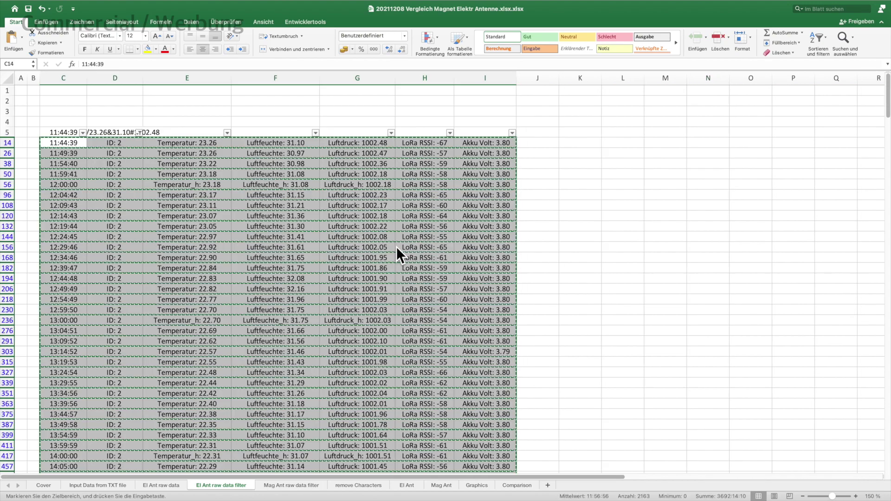
Paste the copied rows as values only into the remove Characters sheet, starting at cell C6
left_click(367, 486)
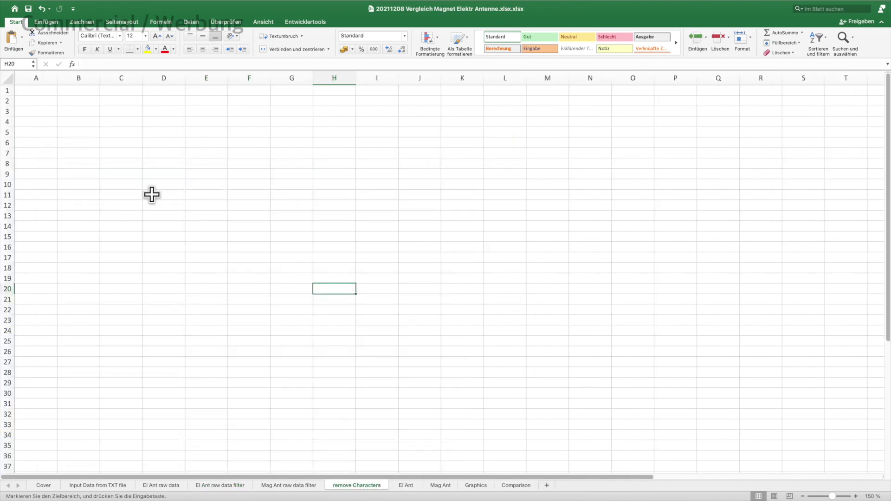
left_click(116, 143)
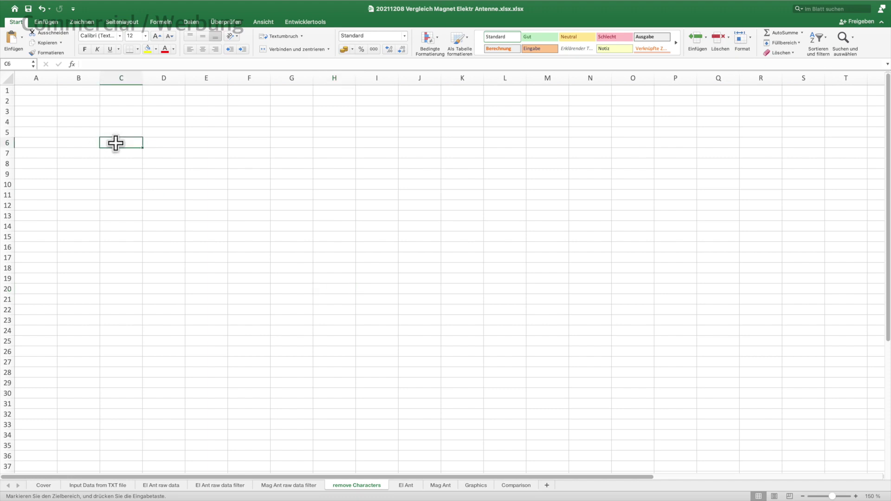
right_click(116, 143)
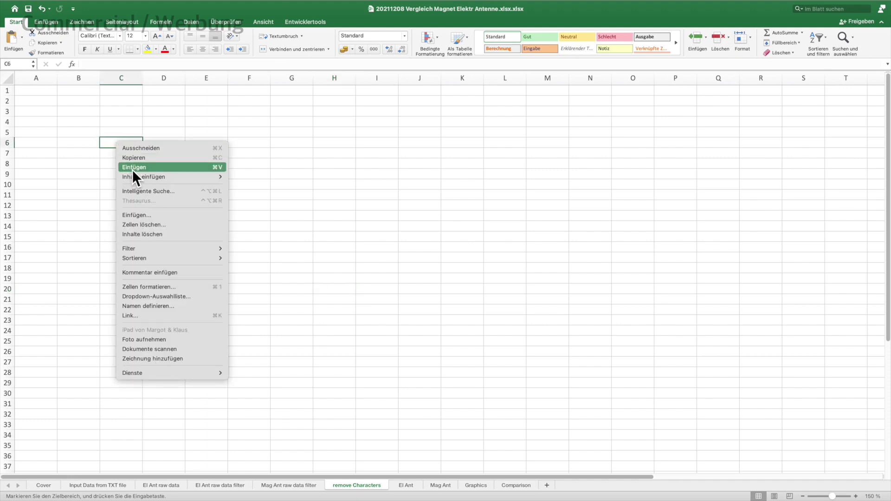
mouse_move(142, 176)
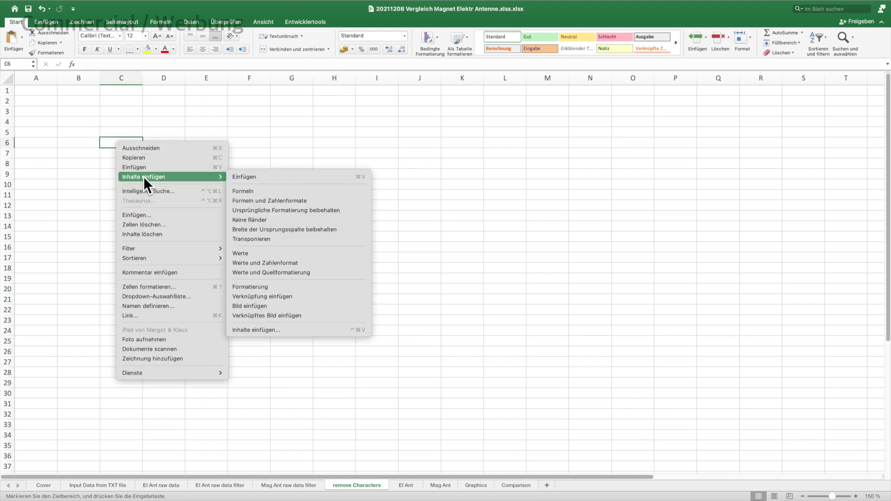
left_click(248, 253)
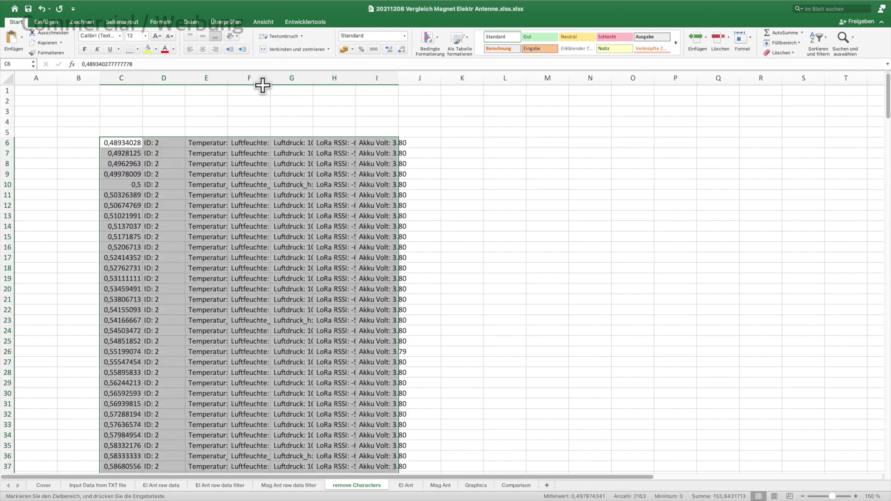
Widen columns C to I to fit their contents and centre the pasted data
left_click_drag(121, 79, 376, 106)
left_click_drag(143, 78, 156, 80)
left_click(78, 122)
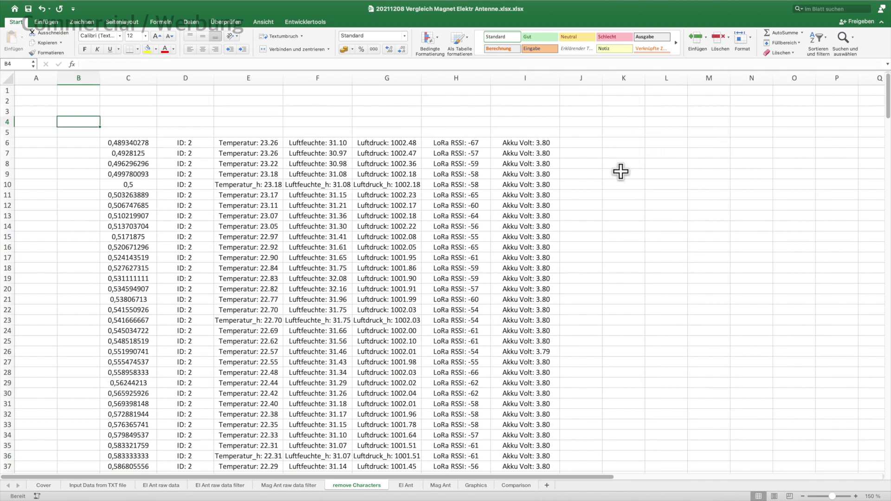
Start a Replace operation on the sheet and find the first occurrence of "LoRa RSSI:"
left_click(851, 35)
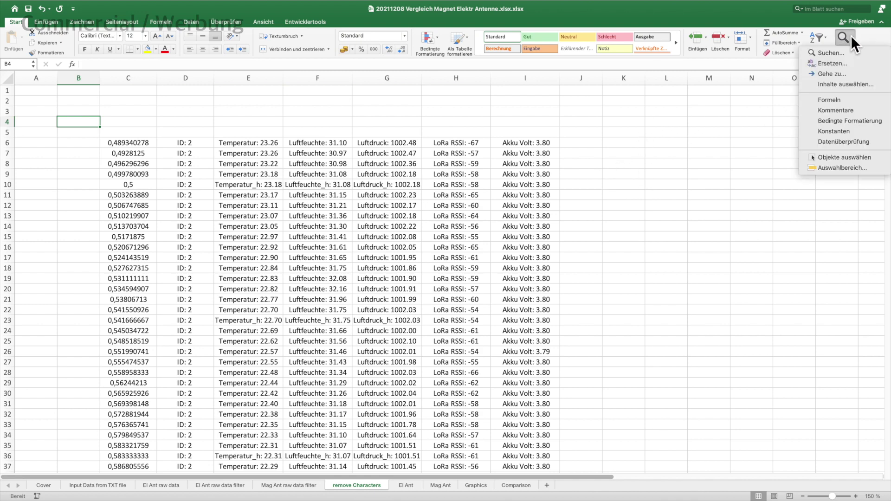
left_click(829, 63)
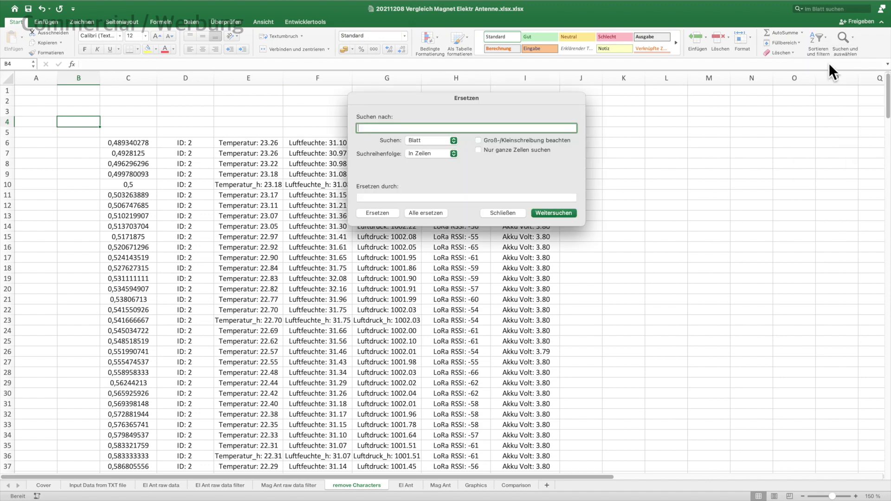
left_click_drag(486, 94, 642, 93)
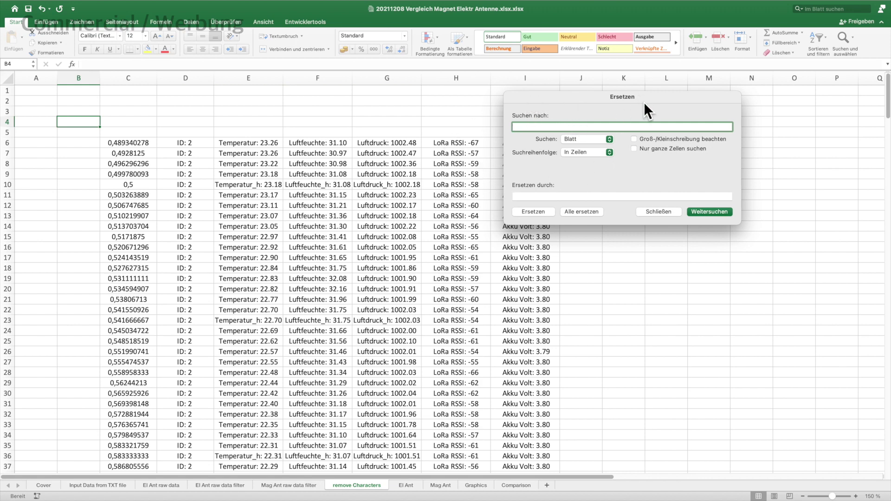
type("Ra RSS")
type("I:")
left_click(717, 211)
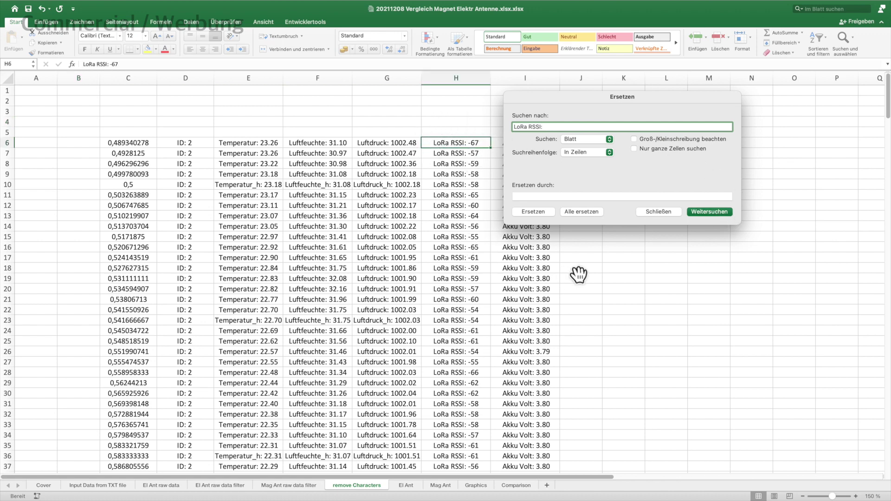
Replace every "LoRa RSSI:" on the sheet with nothing, leaving only the numbers, and close the Replace dialog
left_click(582, 210)
left_click(606, 194)
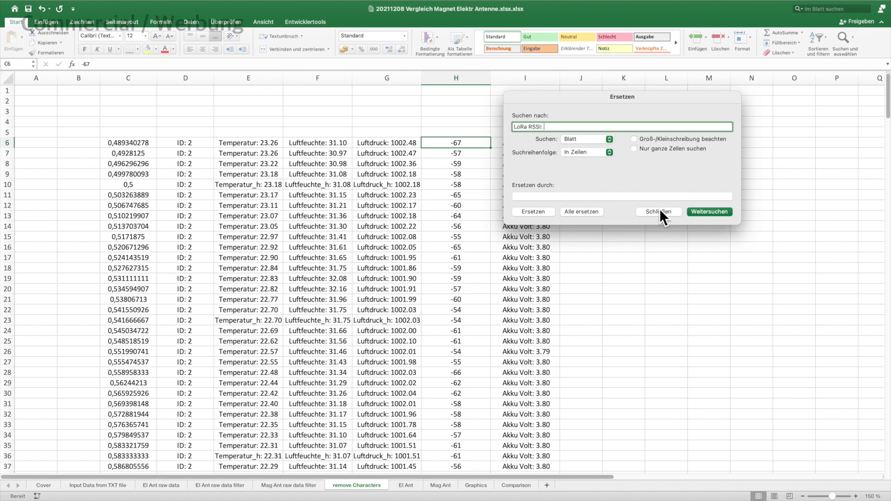
left_click(659, 211)
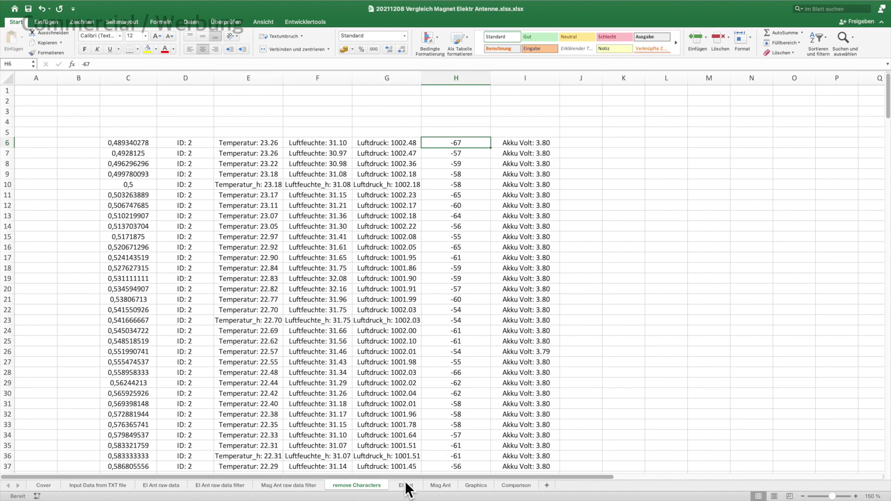
On the Mag Ant sheet, examine the STADEV, MEAN, MEDIAN, MIN and MAX statistics below the data
left_click(440, 486)
scroll(342, 336, "down", 15)
scroll(343, 336, "down", 20)
scroll(342, 337, "down", 20)
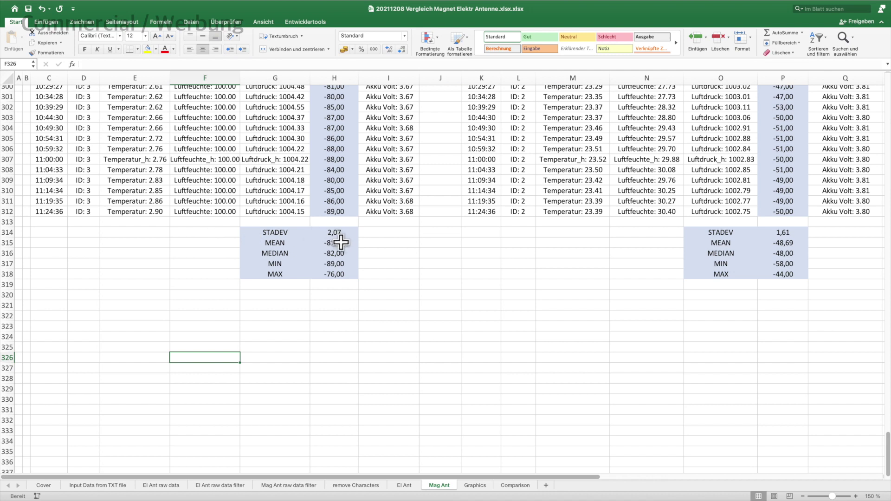
Inspect the outdoor sensor's STADEV, MEAN and MEDIAN cells in columns G and H below the magnetic antenna data
left_click(278, 232)
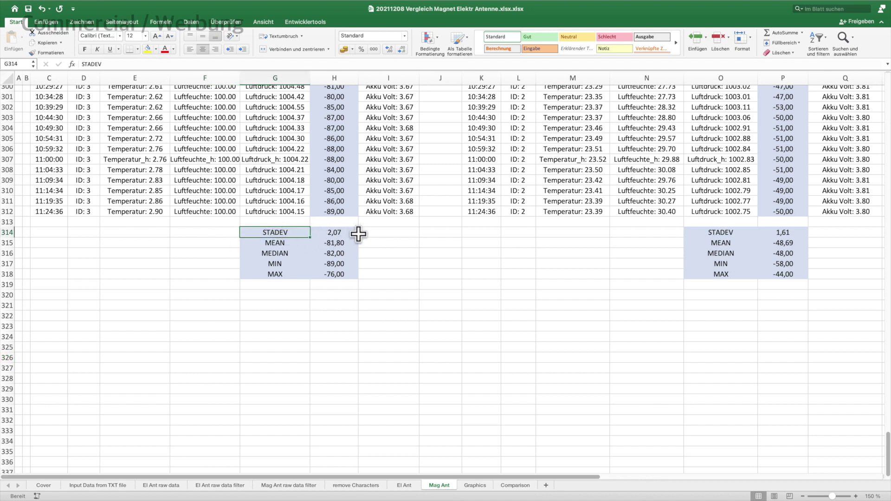
left_click(280, 243)
left_click(339, 232)
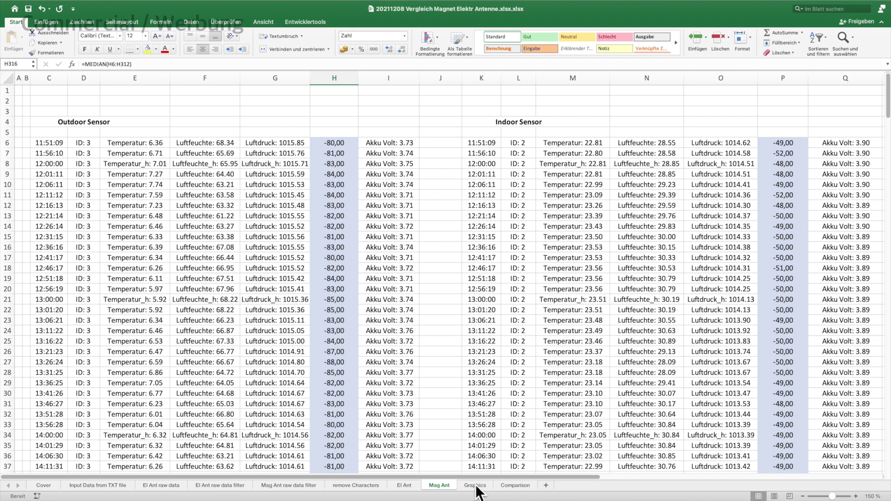
Go to the Graphics sheet and inspect the pivot table counting RSSI values for the Magnetic Antenna Outdoor Sensor
left_click(475, 486)
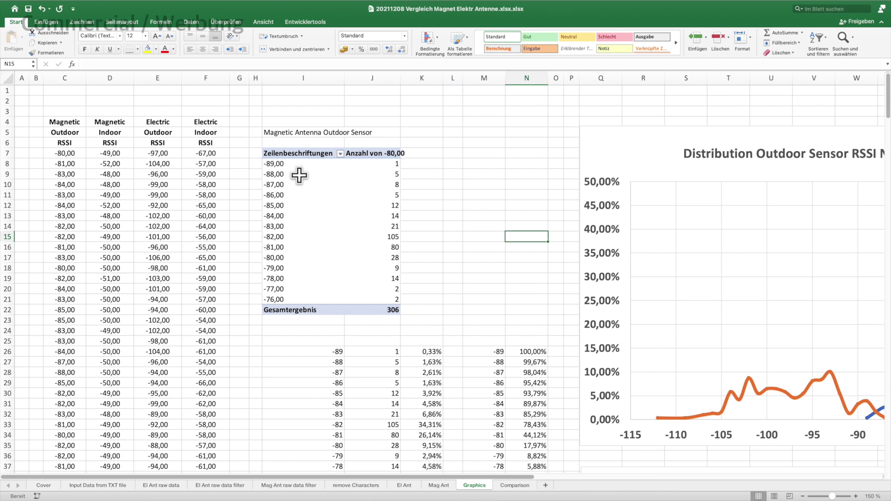
left_click(299, 175)
left_click(289, 152)
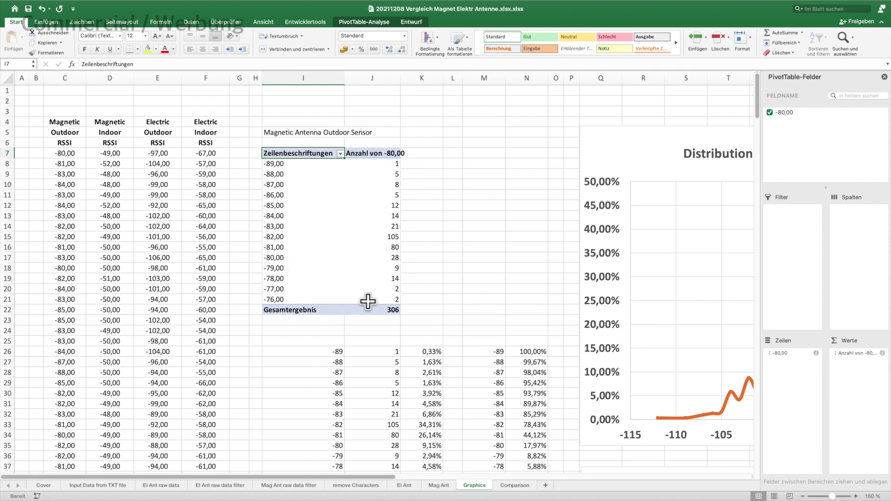
left_click(485, 320)
Review the percentage shares in K26:K39 and the cumulative distribution in columns M and N for the magnetic outdoor sensor
scroll(385, 385, "down", 3)
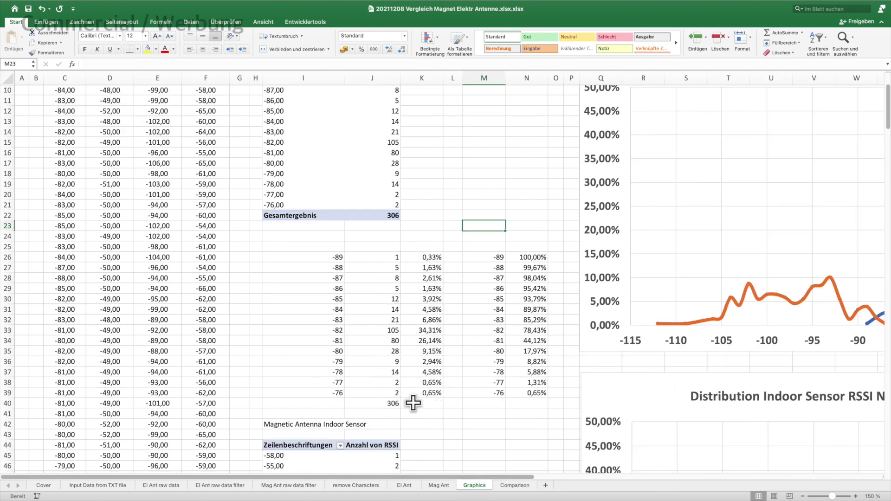
scroll(430, 411, "down", 3)
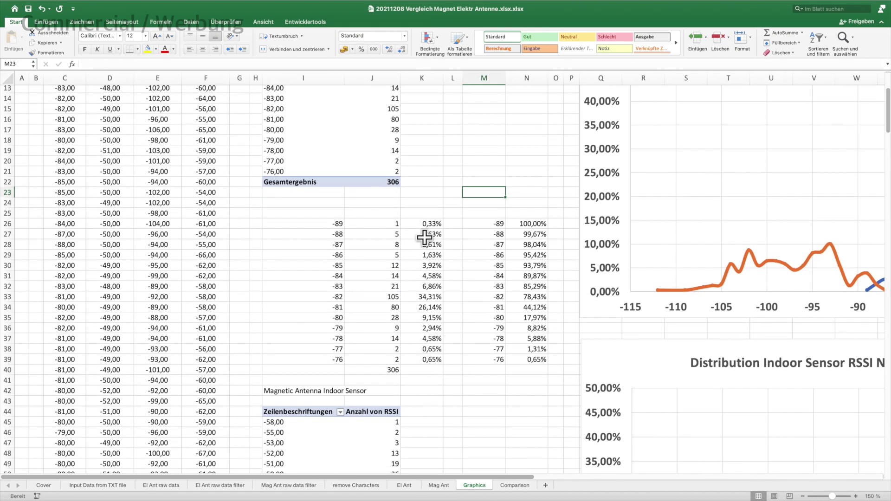
left_click_drag(427, 227, 441, 361)
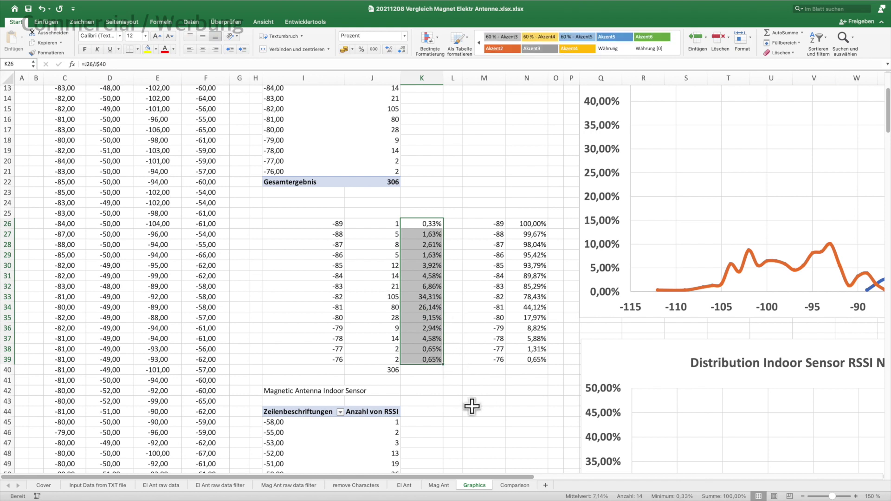
left_click_drag(500, 224, 519, 362)
left_click(512, 387)
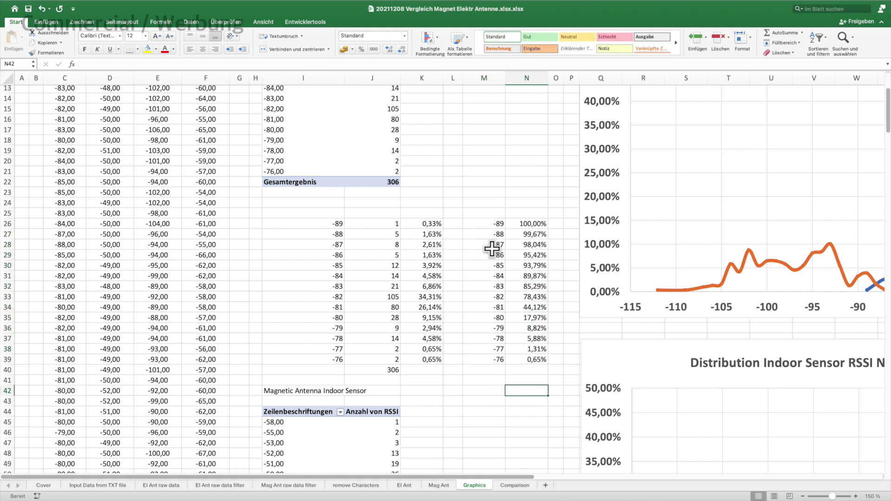
Examine the outdoor sensor RSSI distribution chart and the cumulative charts beside it, and return to the data columns
scroll(477, 195, "right", 5)
scroll(478, 194, "up", 2)
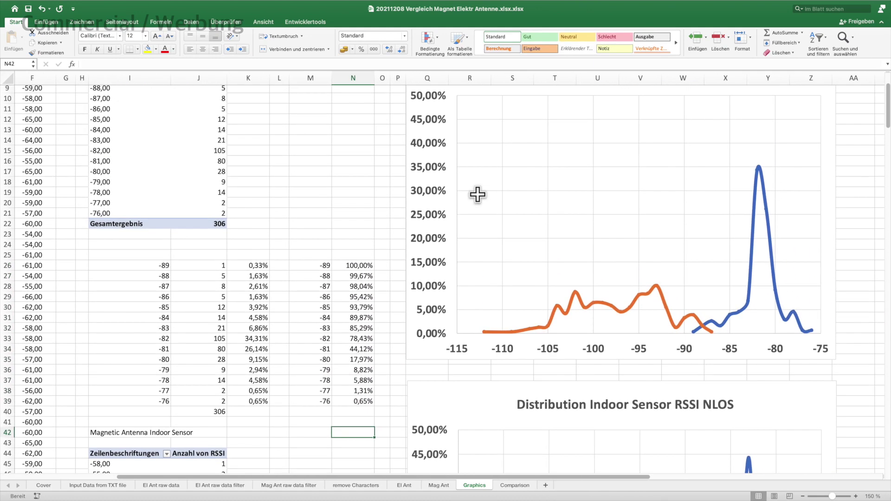
left_click(541, 175)
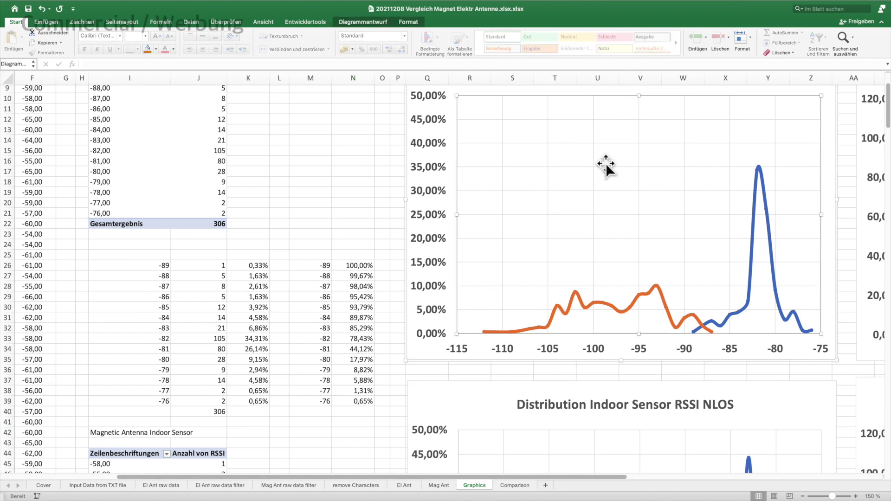
scroll(324, 189, "right", 1)
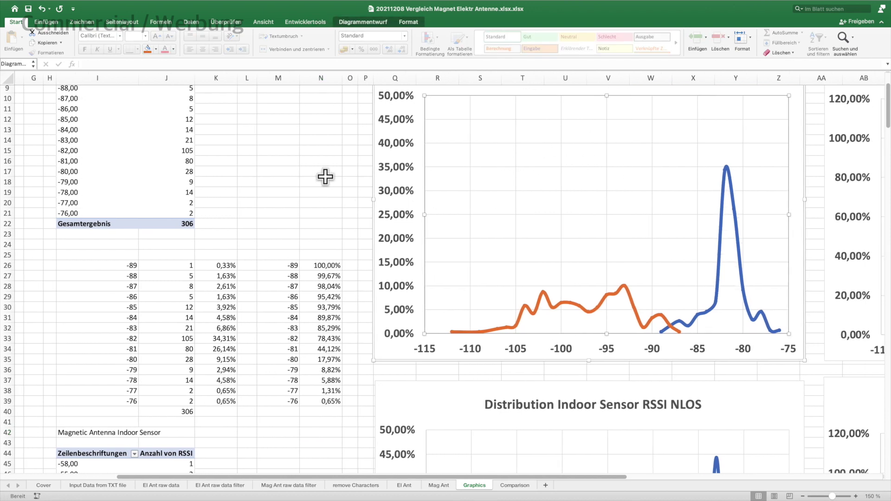
scroll(325, 176, "right", 3)
scroll(327, 179, "right", 3)
scroll(327, 179, "left", 8)
scroll(327, 176, "left", 1)
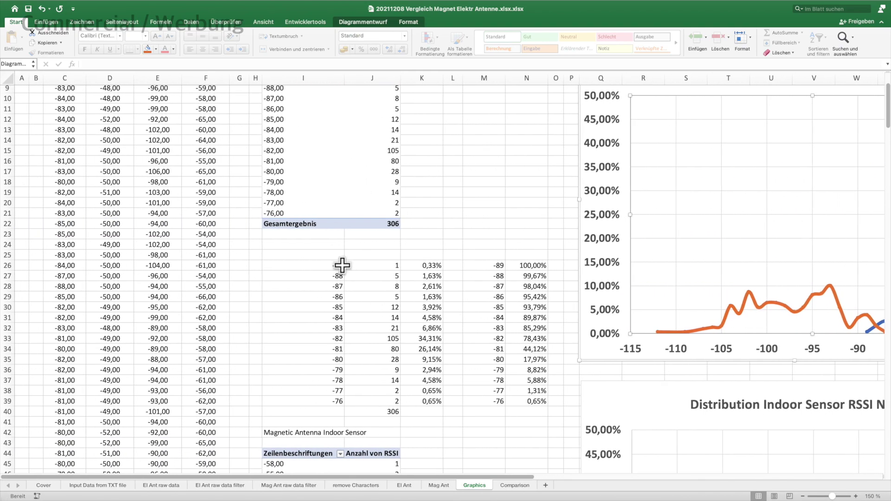
Review the pivot tables for the magnetic indoor, electric outdoor and electric indoor sensors, and return to the start of the sheet
scroll(292, 343, "down", 15)
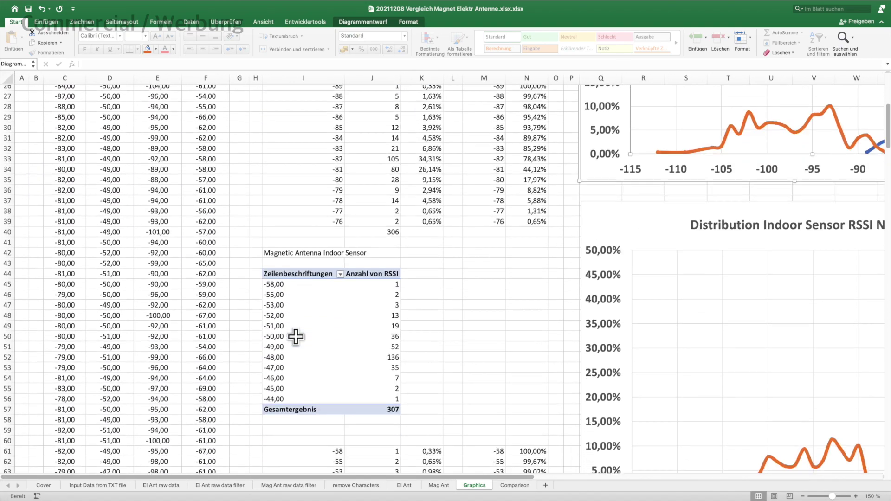
scroll(295, 337, "down", 15)
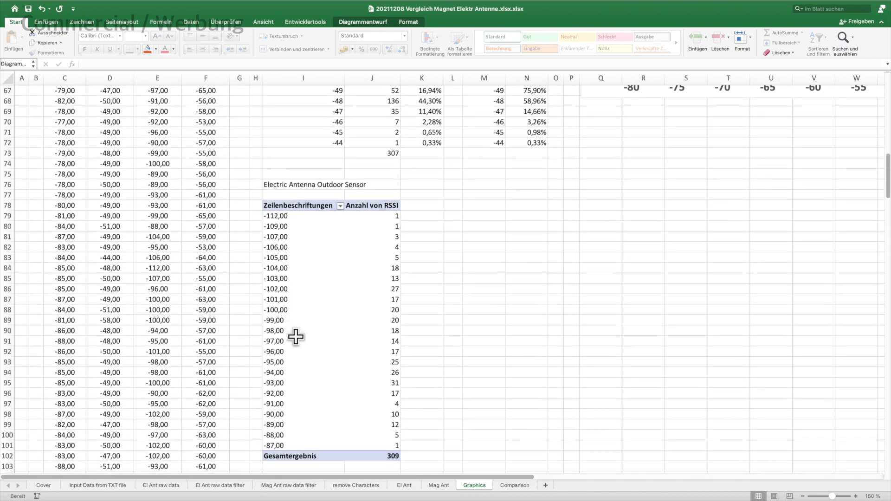
scroll(296, 337, "down", 20)
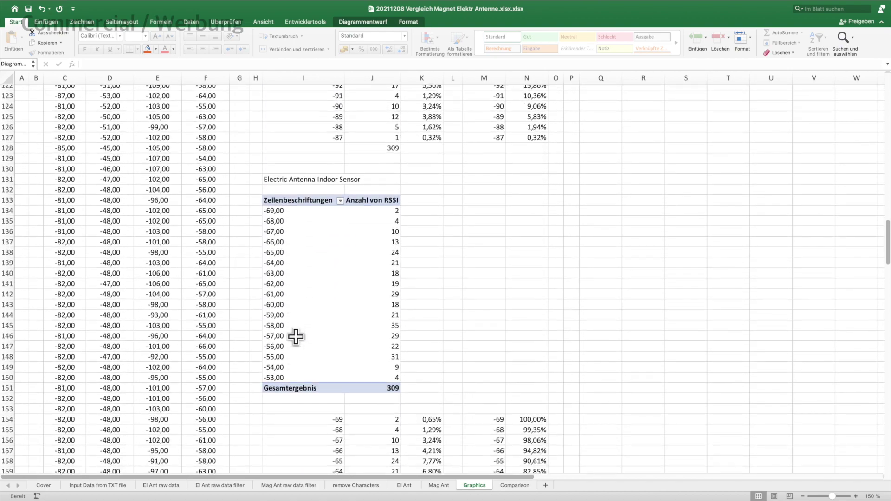
scroll(296, 337, "down", 8)
scroll(296, 337, "up", 20)
scroll(296, 337, "up", 12)
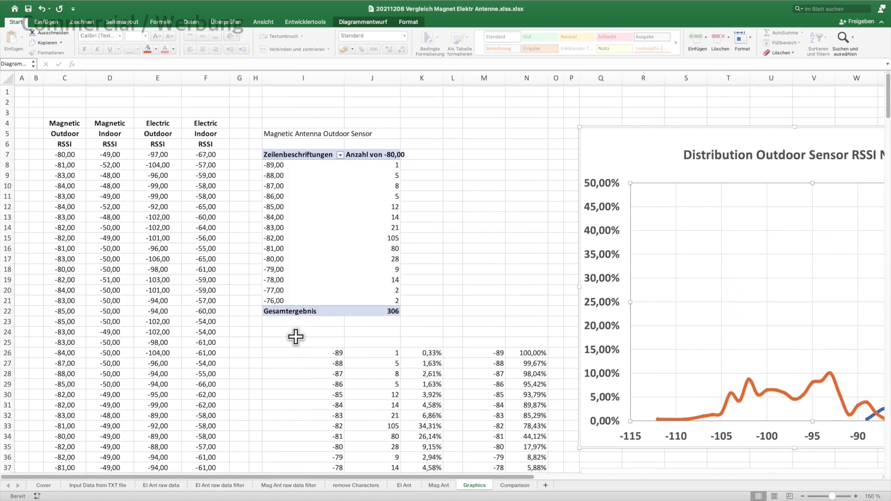